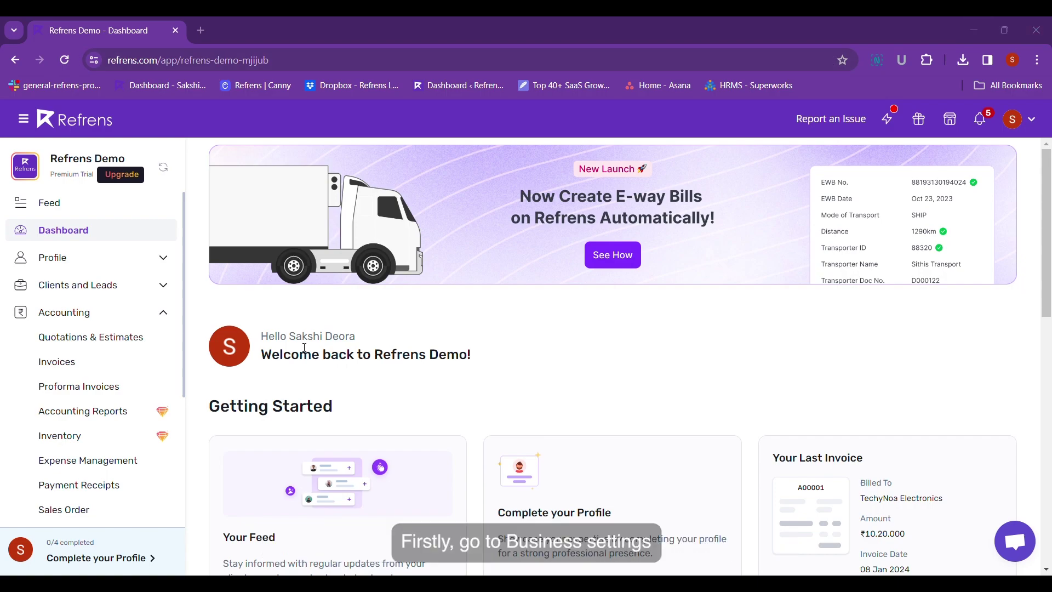
# Go to Advanced Accounting Options under Business Settings.
pyautogui.scroll(-4, 115, 474)
pyautogui.click(106, 483)
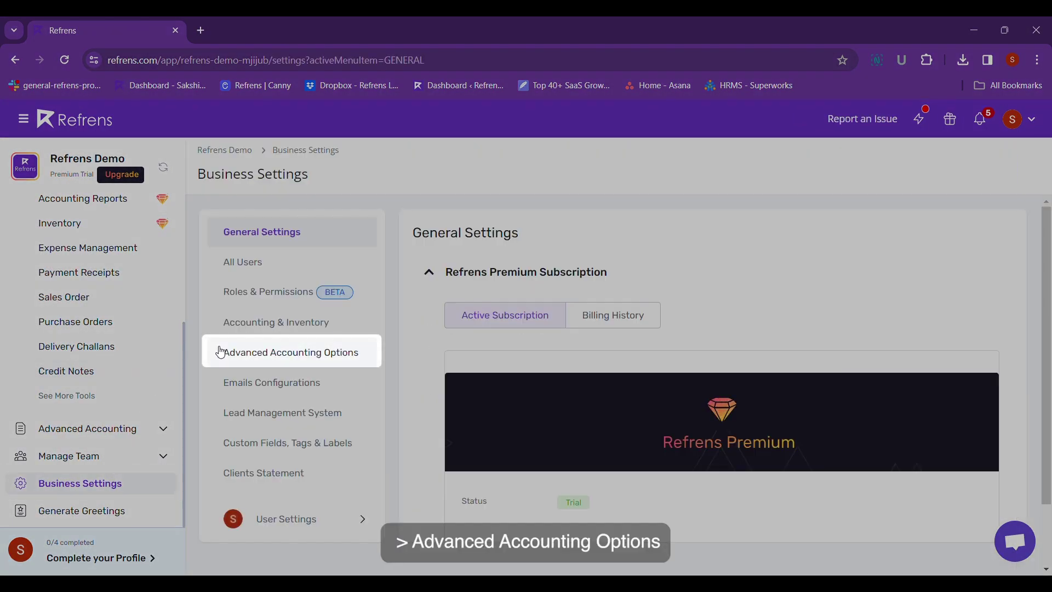
pyautogui.click(237, 355)
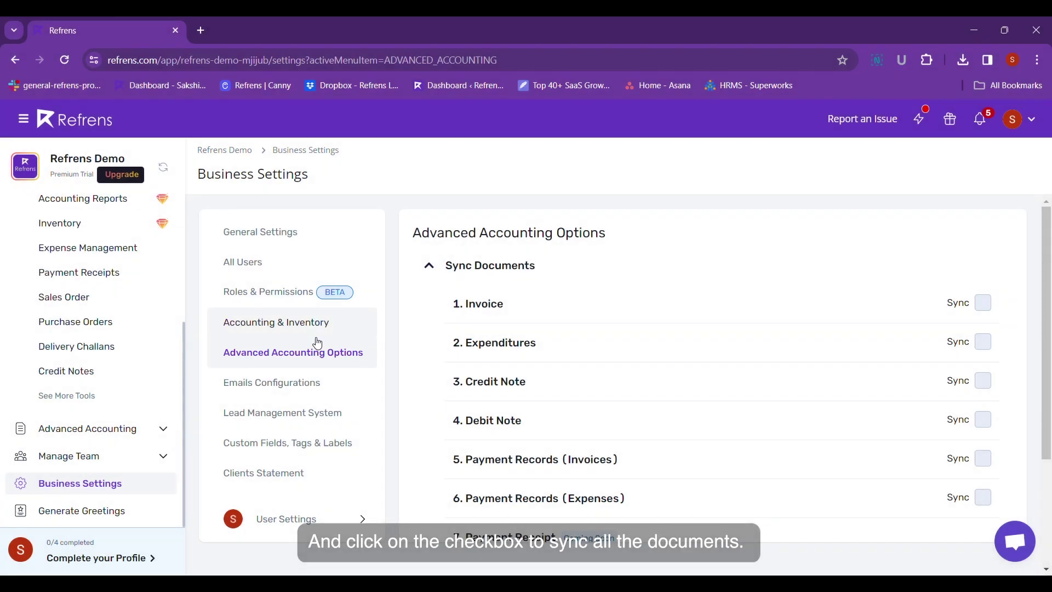
# Select sync for invoices, expenditures, credit notes, debit notes and both payment records, then sync them.
pyautogui.click(983, 303)
pyautogui.scroll(-3, 984, 303)
pyautogui.click(984, 291)
pyautogui.click(984, 412)
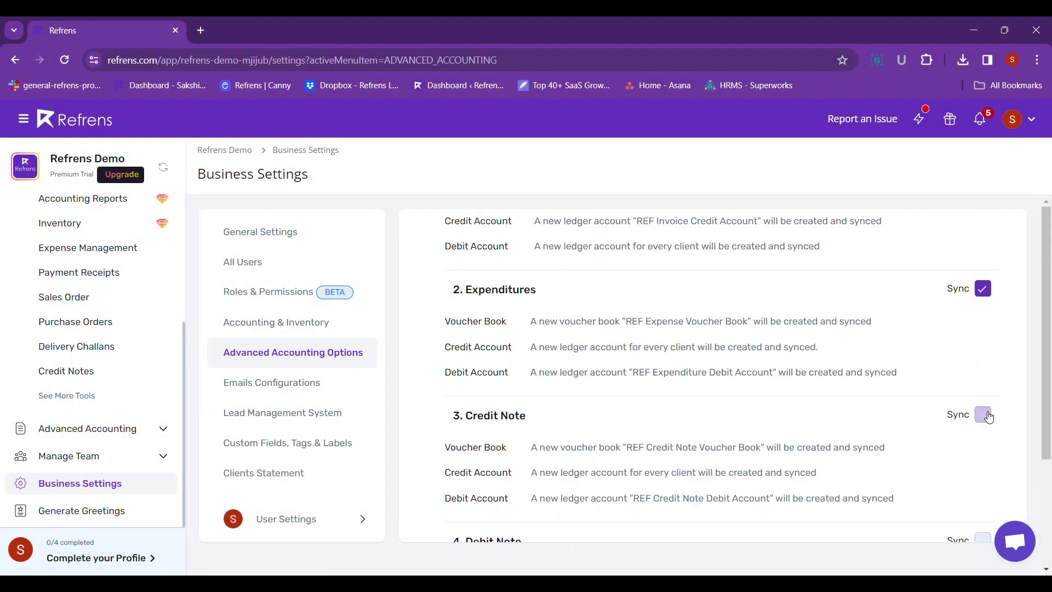
pyautogui.scroll(-2, 985, 417)
pyautogui.click(984, 429)
pyautogui.scroll(-3, 985, 422)
pyautogui.click(984, 411)
pyautogui.scroll(-3, 985, 411)
pyautogui.click(984, 400)
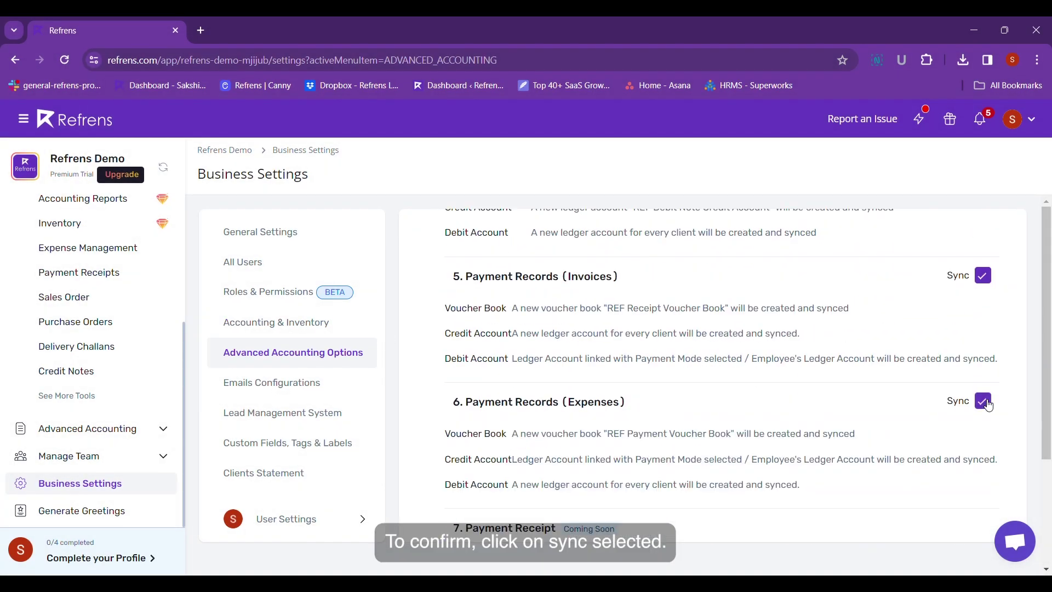
pyautogui.scroll(-3, 985, 403)
pyautogui.click(522, 463)
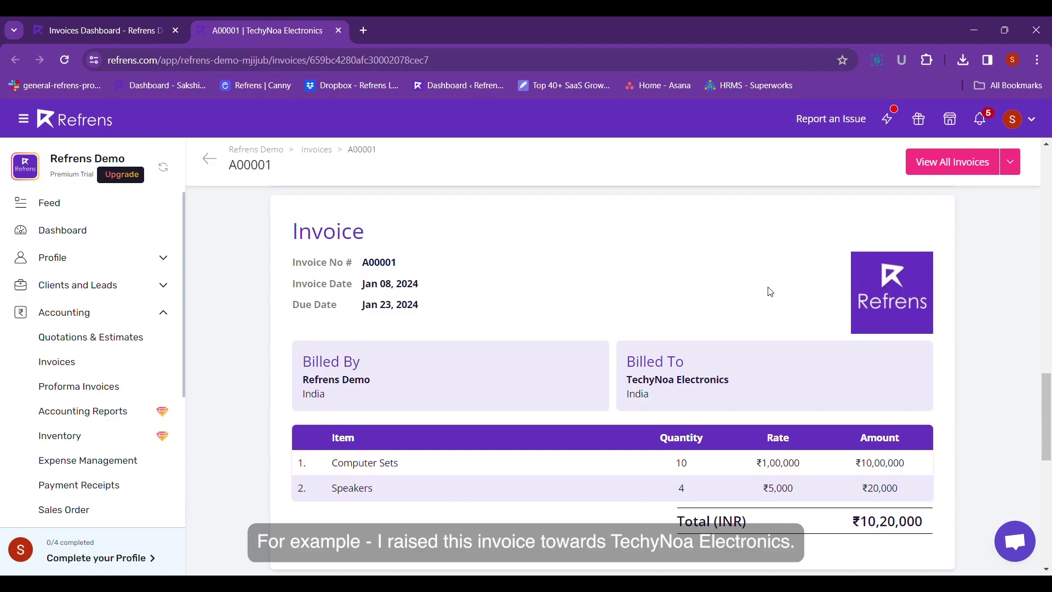
# Show invoice A00001's ₹10,20,000 journal, review linked Voucher Entry #1 in a new tab, then return.
pyautogui.scroll(-5, 770, 292)
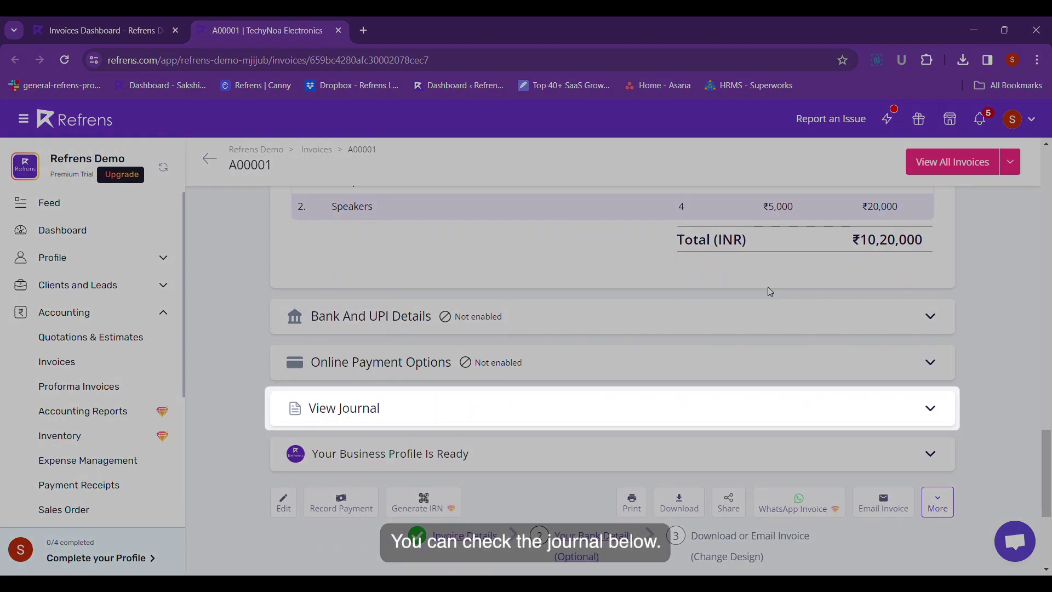
pyautogui.click(826, 408)
pyautogui.scroll(-2, 826, 415)
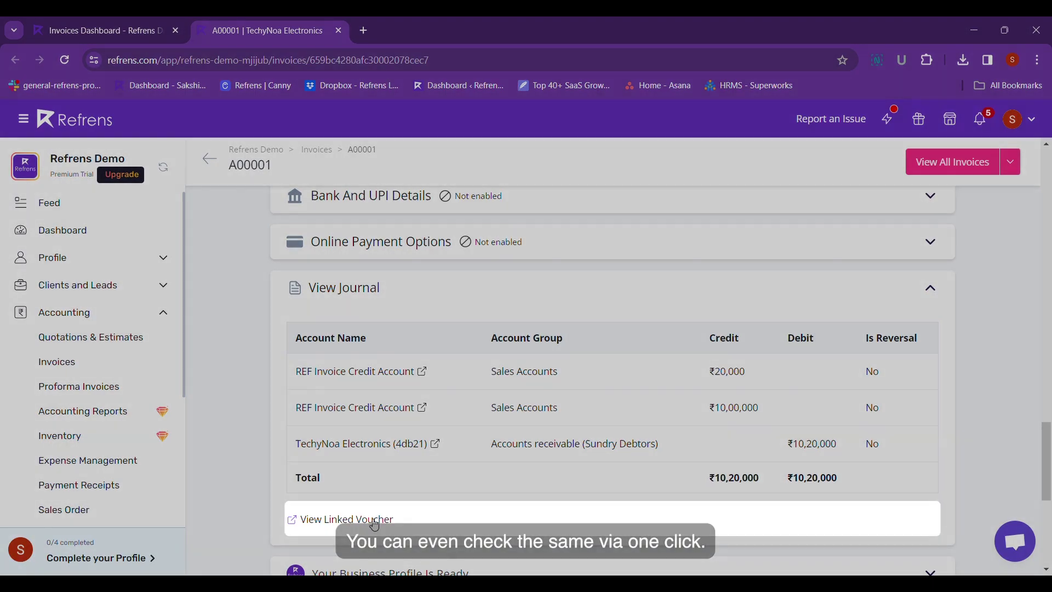
pyautogui.click(373, 520)
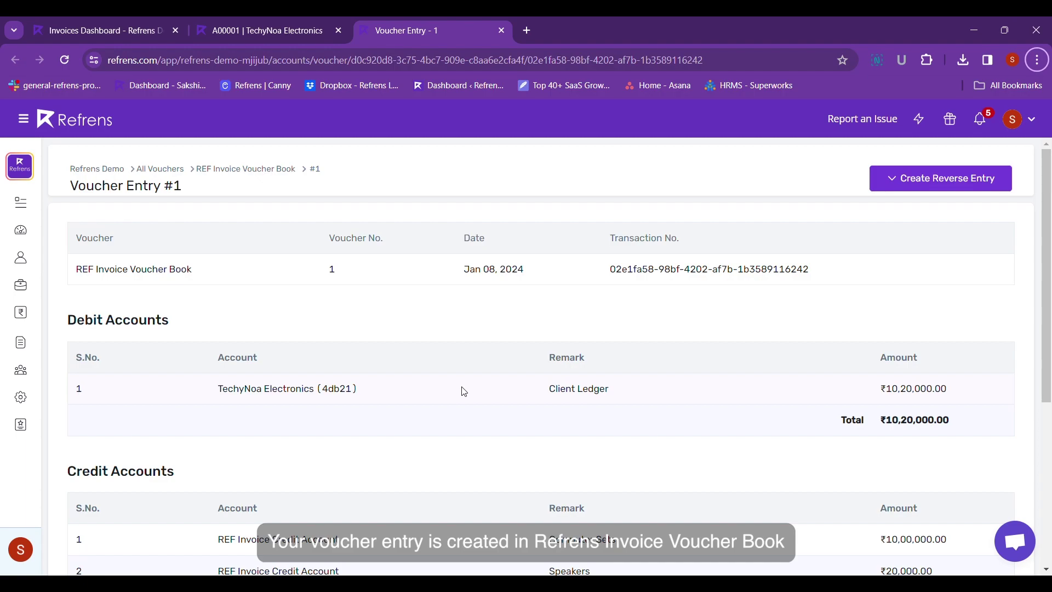
pyautogui.scroll(-5, 464, 391)
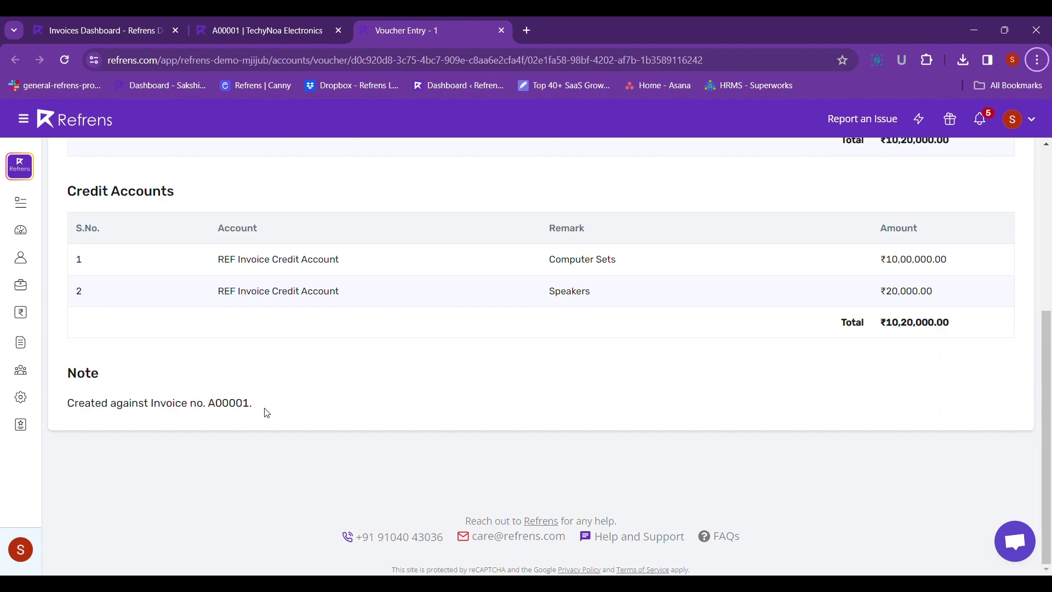
pyautogui.hotkey('ctrl', 'shift', 'Tab')
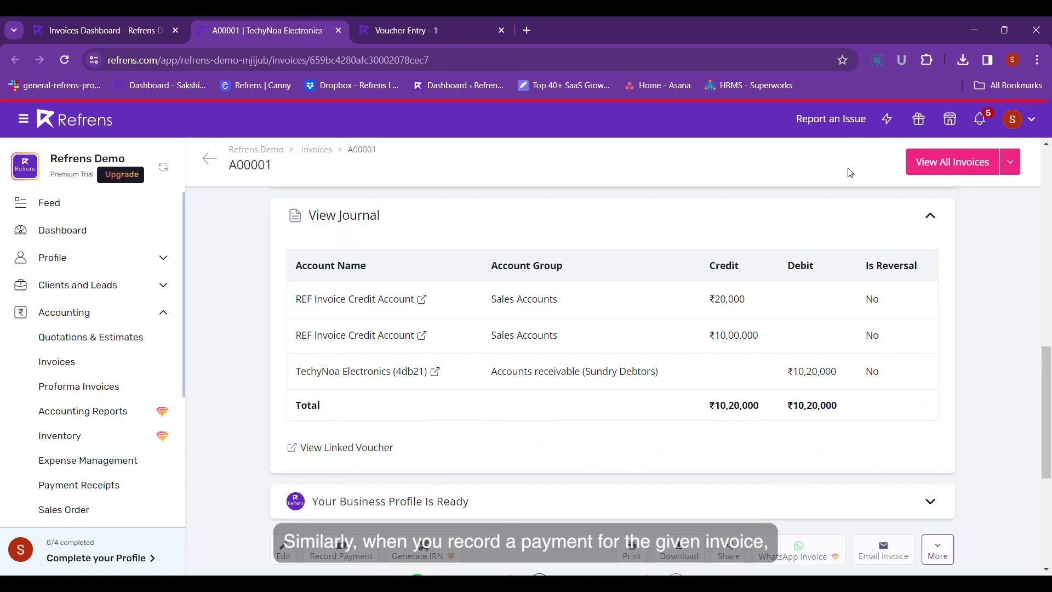
# Record the ₹10,20,000 payment on invoice A00001 to the REF Cash ledger.
pyautogui.scroll(10, 851, 173)
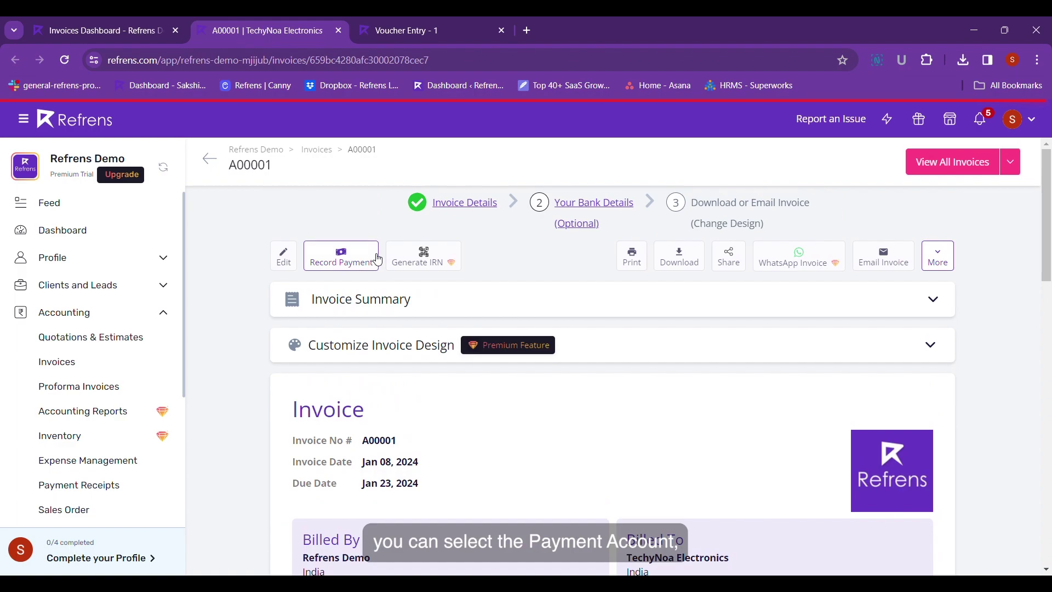
pyautogui.click(341, 256)
pyautogui.scroll(-3, 510, 376)
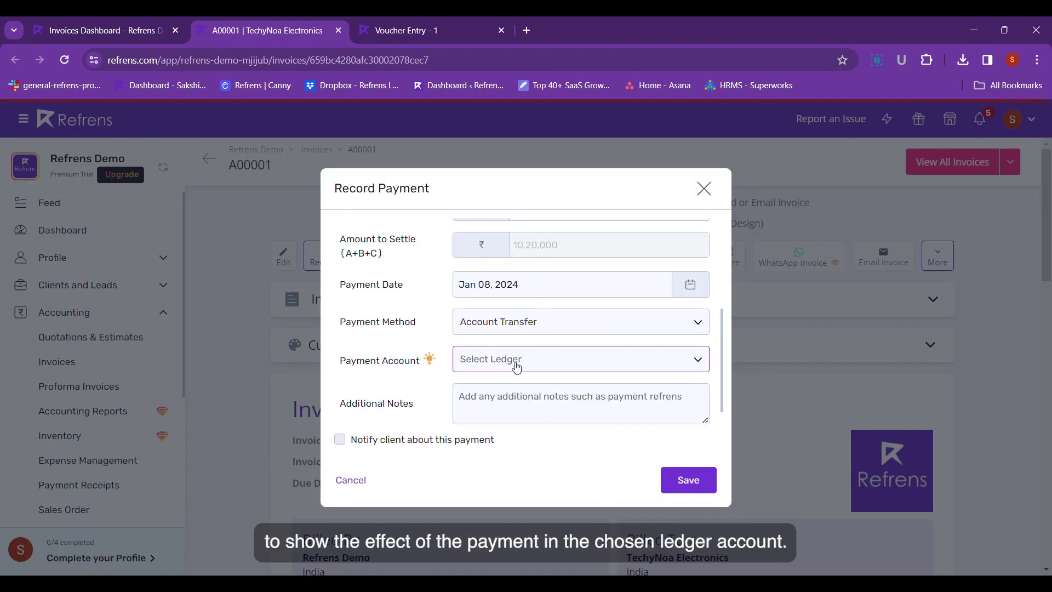
pyautogui.click(517, 364)
pyautogui.scroll(-1, 516, 364)
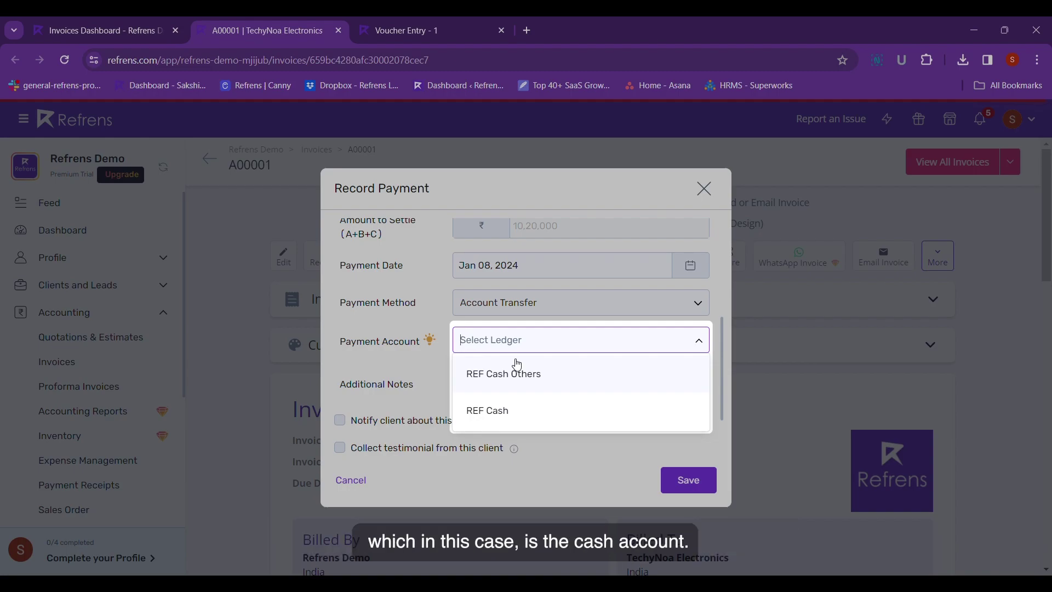
pyautogui.click(496, 410)
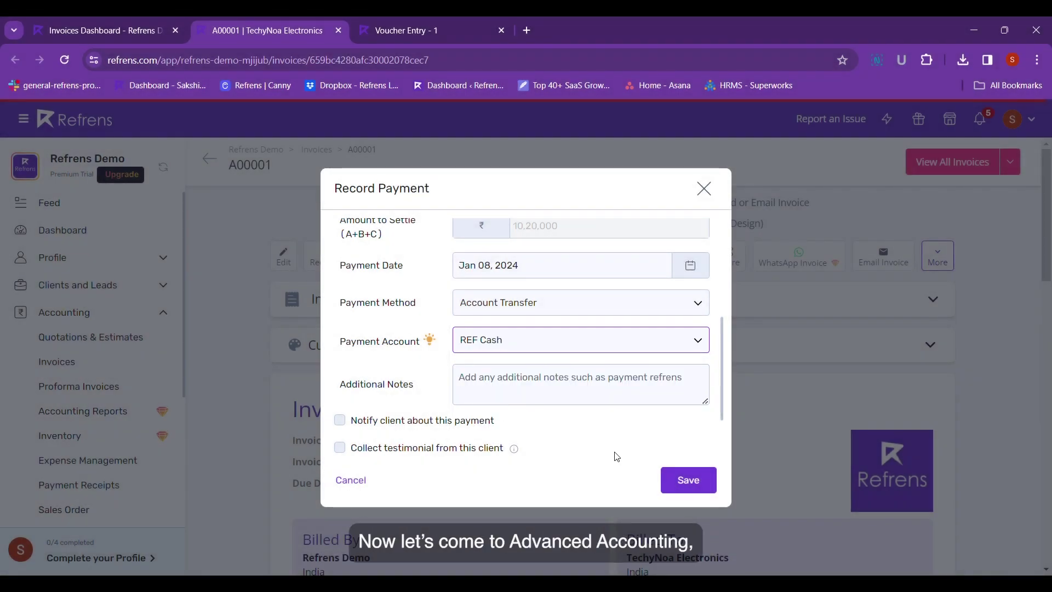
pyautogui.click(665, 472)
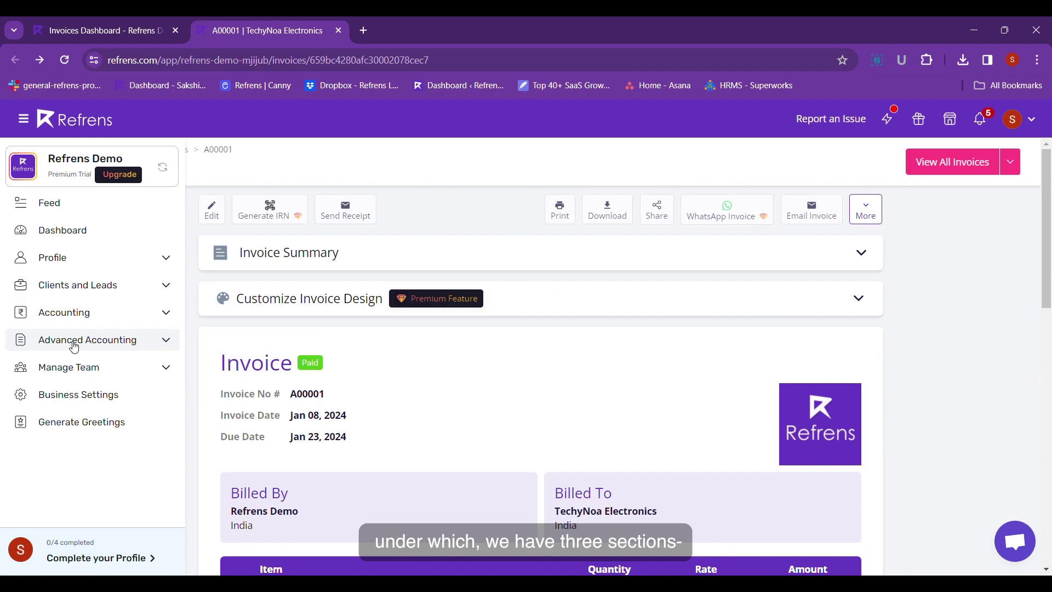
# Open Advanced Accounting > Account Groups and start a new account group.
pyautogui.click(74, 341)
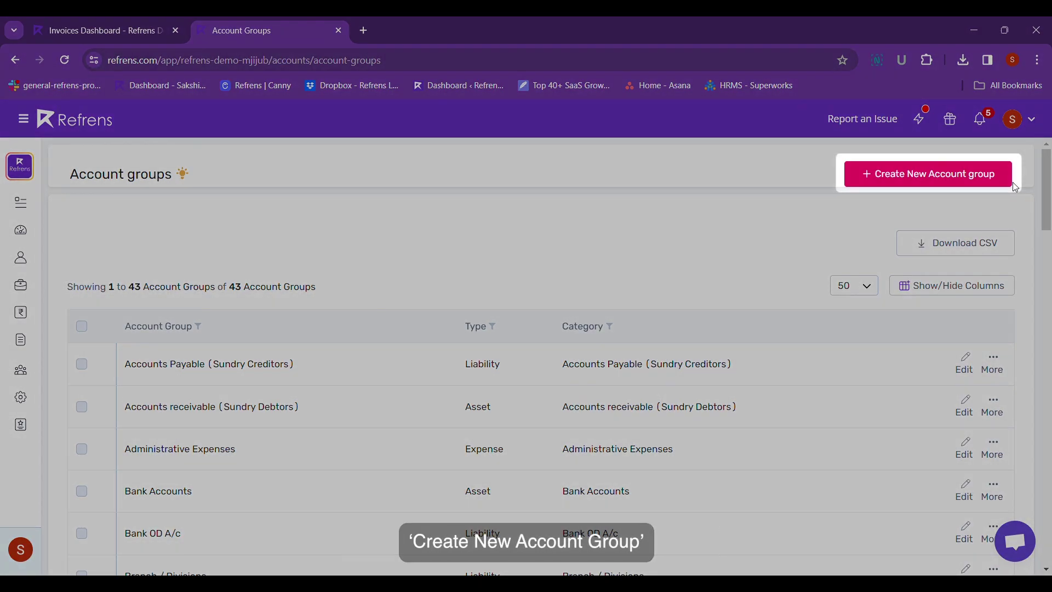
pyautogui.click(1011, 182)
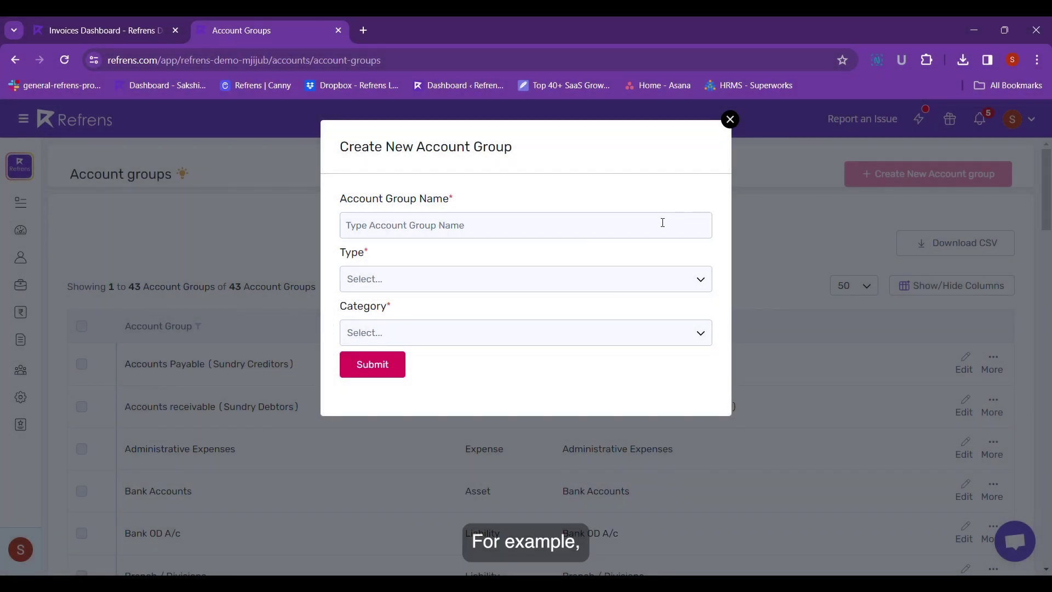
# Create account group 'Furniture' with type Asset and category Fixed_Assets.
pyautogui.click(610, 228)
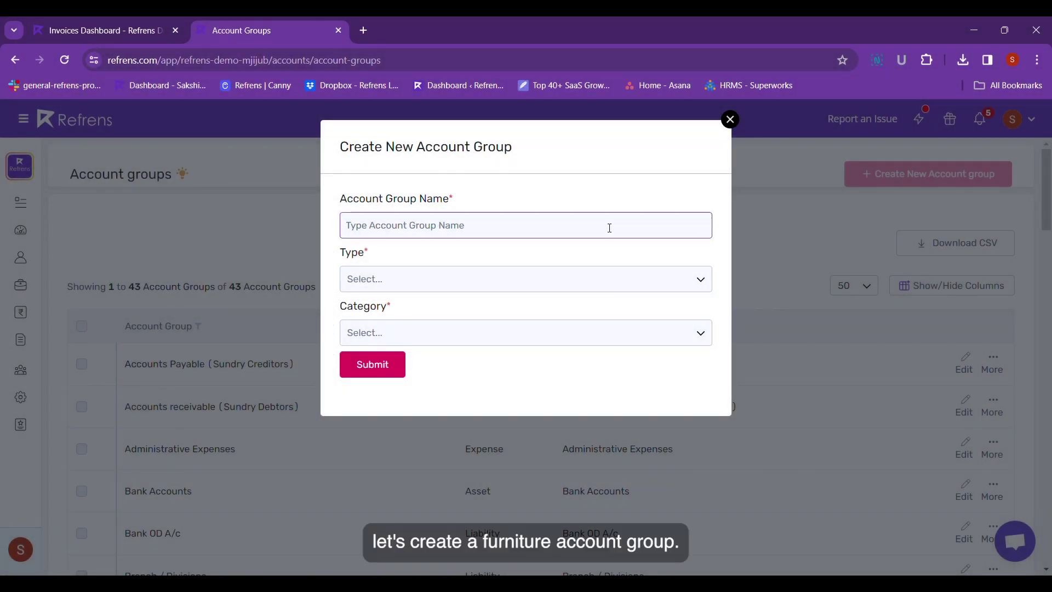
pyautogui.write('Furniture')
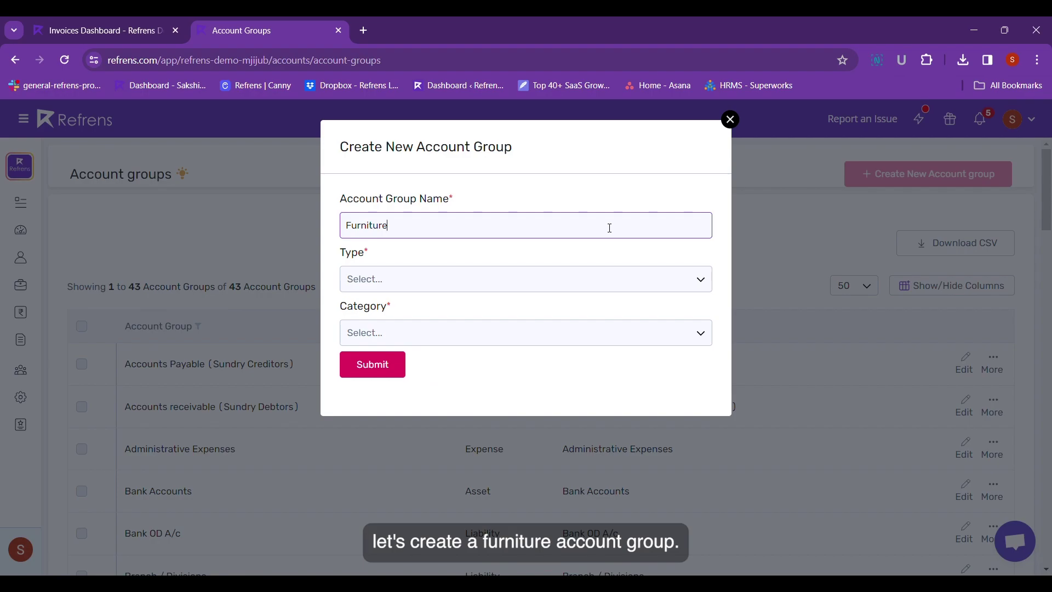
pyautogui.click(552, 278)
pyautogui.click(521, 310)
pyautogui.click(486, 335)
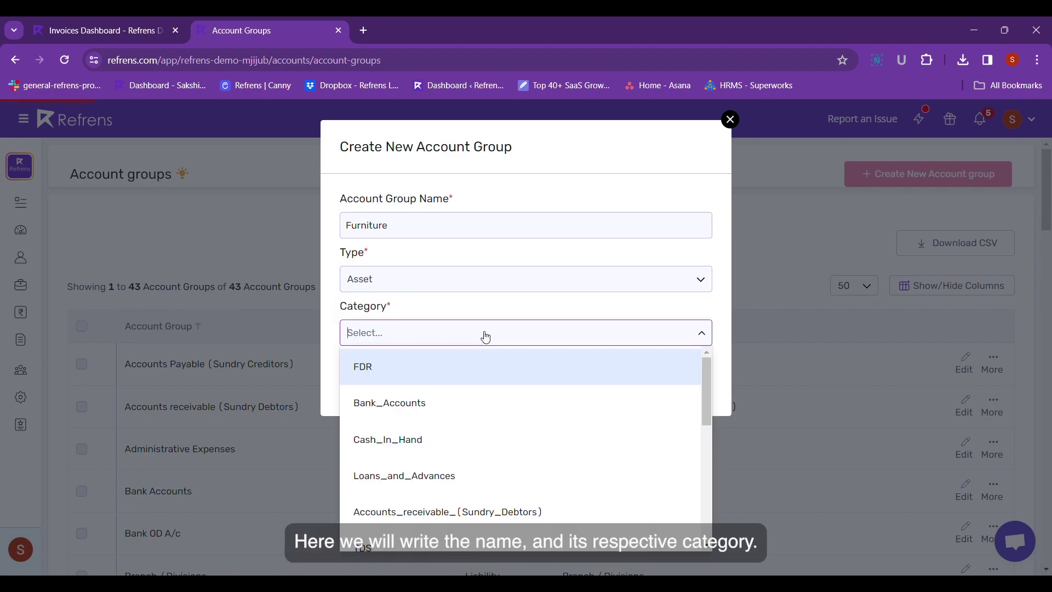
pyautogui.scroll(-7, 484, 384)
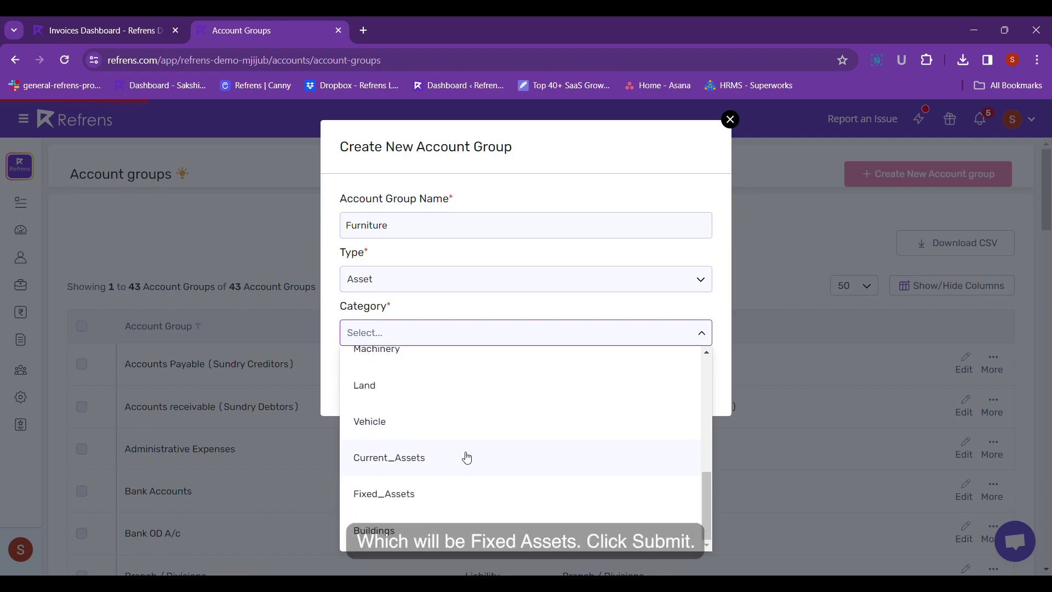
pyautogui.click(430, 495)
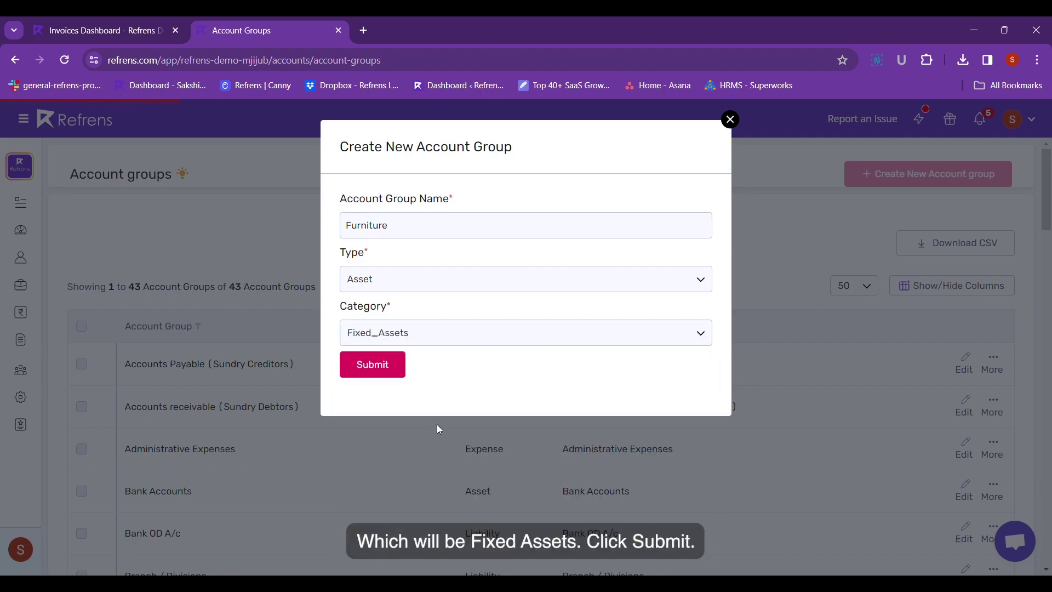
pyautogui.click(382, 374)
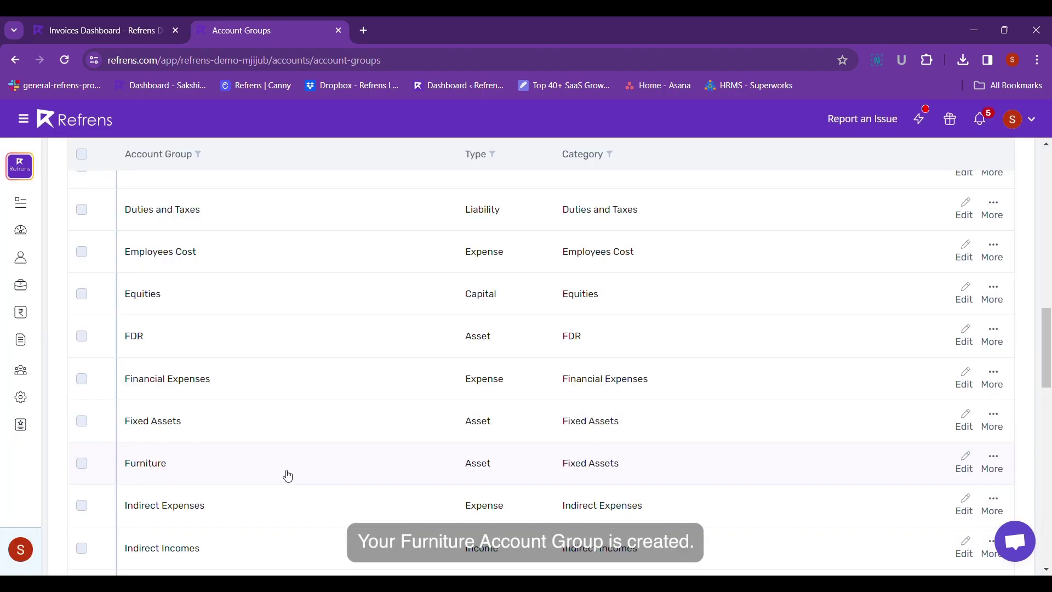
# Open the Accounts list under Advanced Accounting showing the 46 default accounts.
pyautogui.moveTo(25, 364)
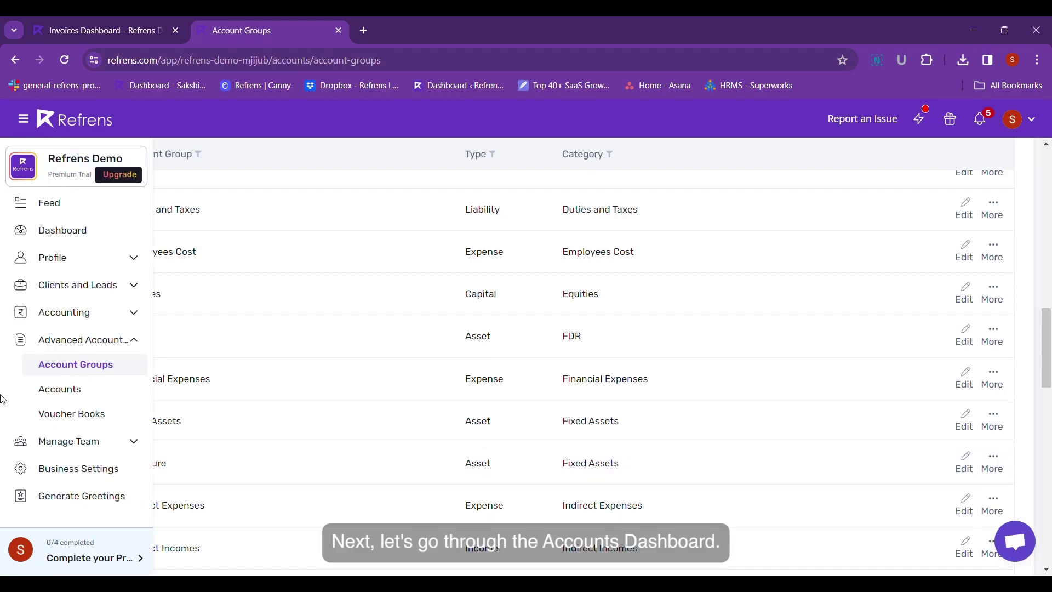
pyautogui.click(53, 390)
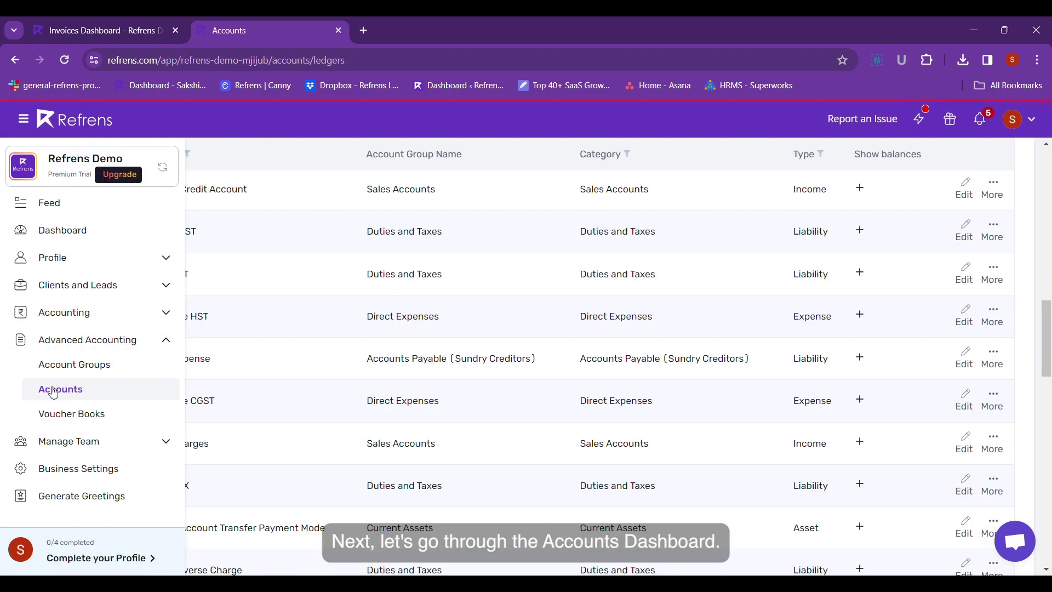
pyautogui.scroll(15, 207, 369)
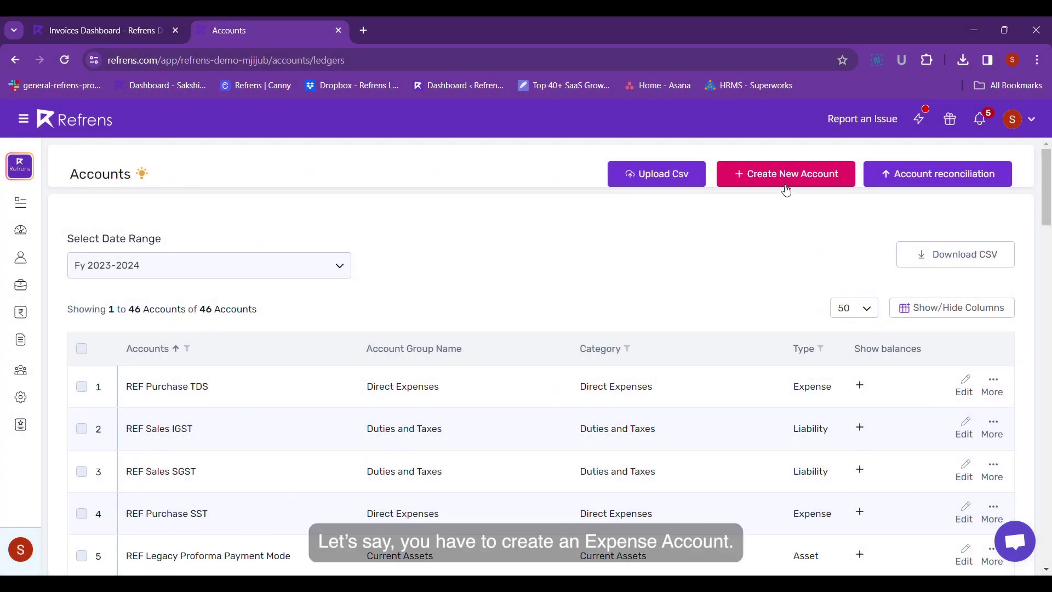
# Create a 'Travel expense' account in the Indirect Expenses group.
pyautogui.click(786, 173)
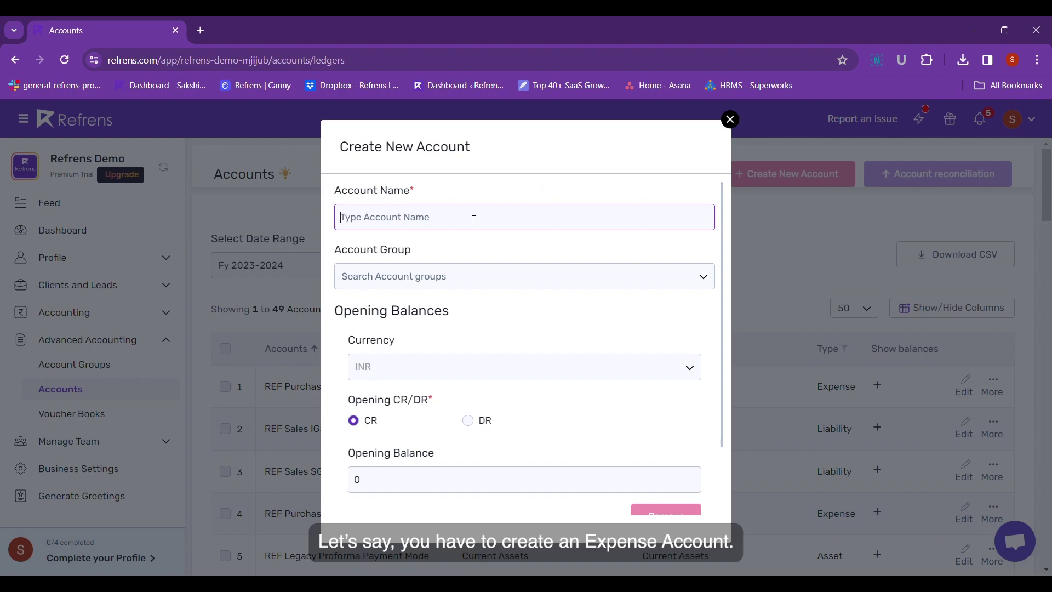
pyautogui.write('Travel expense')
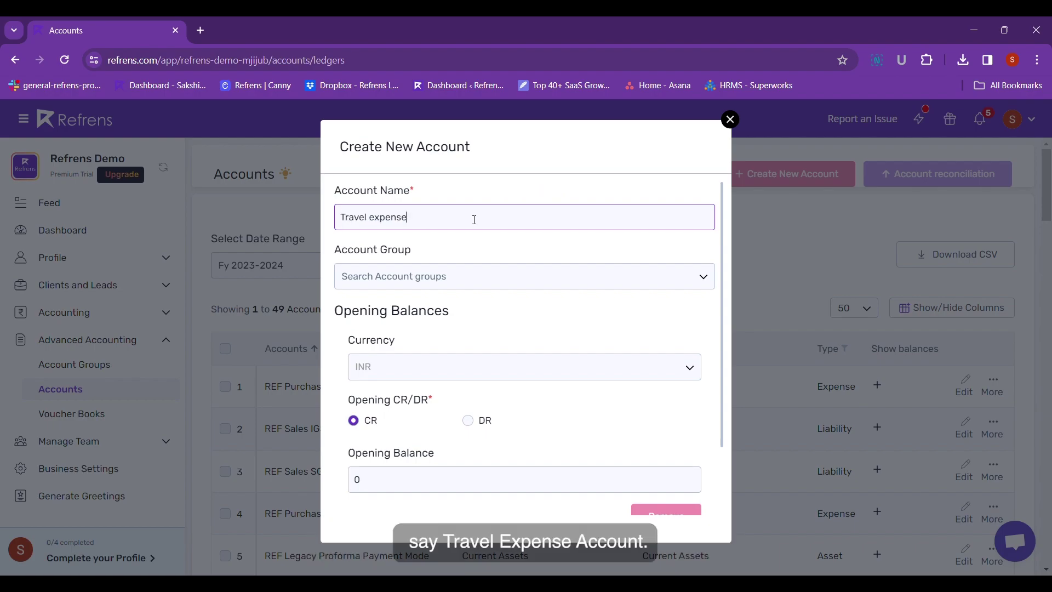
pyautogui.click(455, 277)
pyautogui.write('ind')
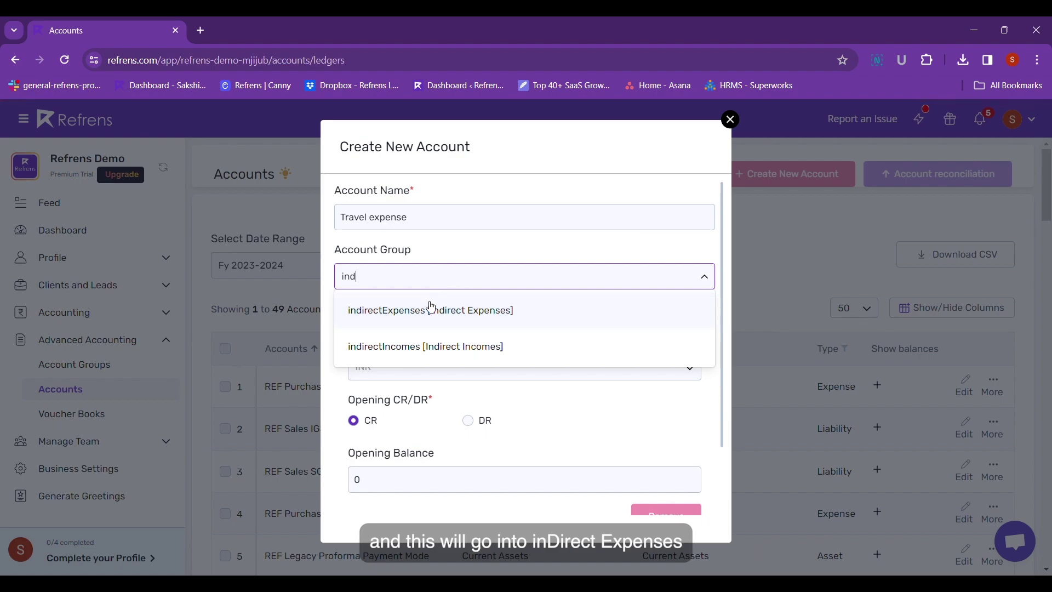
pyautogui.click(430, 309)
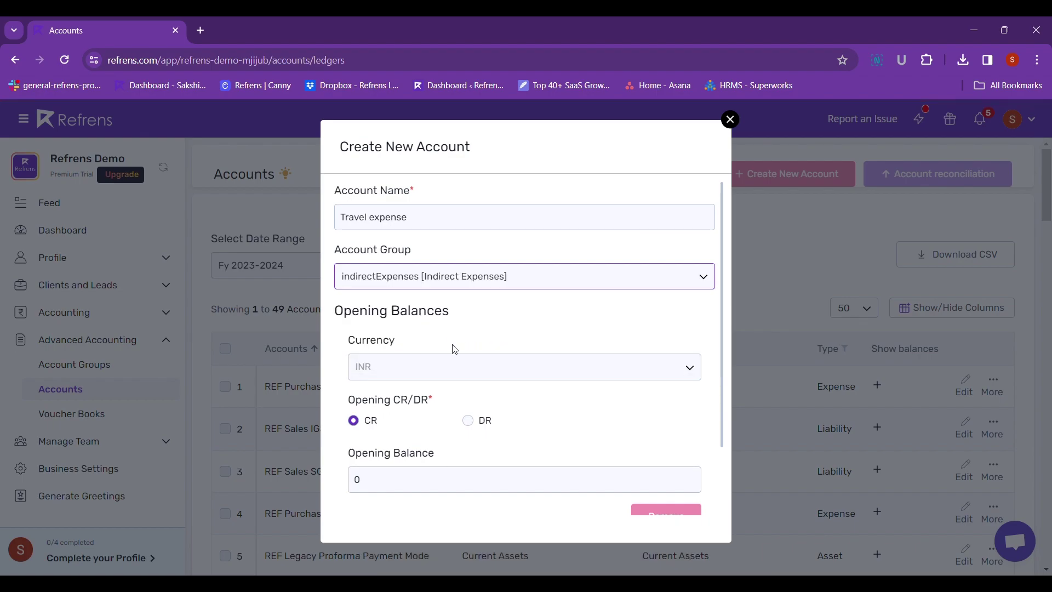
pyautogui.scroll(-3, 474, 378)
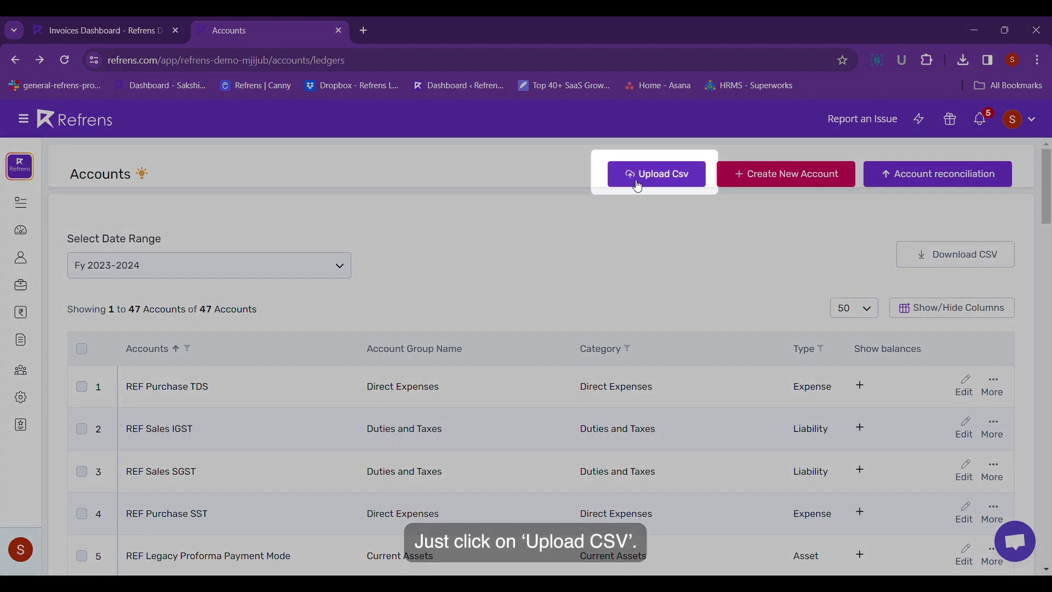
# Import the ABC corp. and Machinery accounts from a CSV file.
pyautogui.click(639, 187)
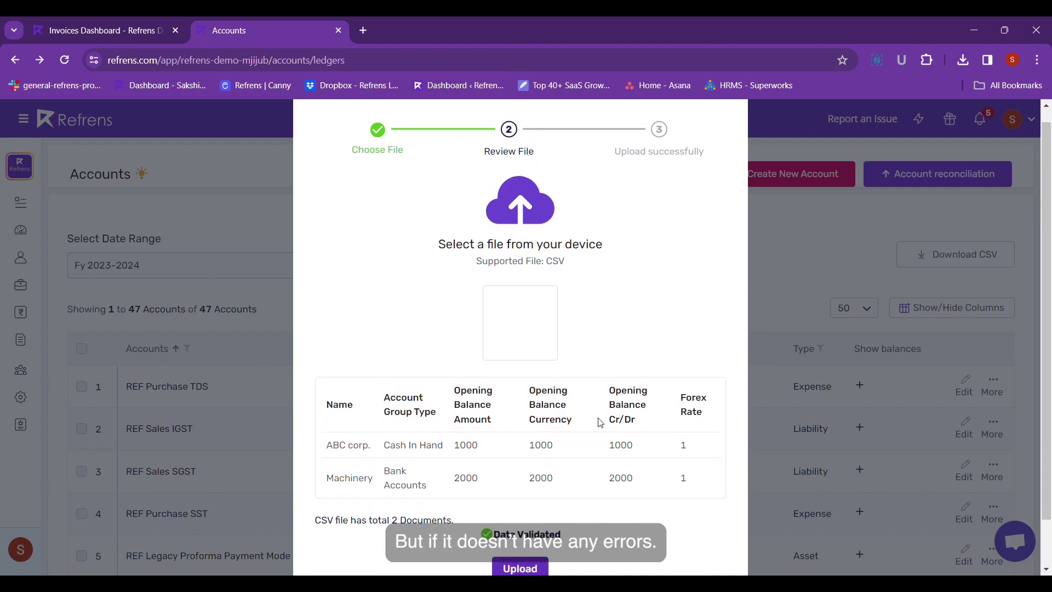
pyautogui.scroll(-1, 599, 422)
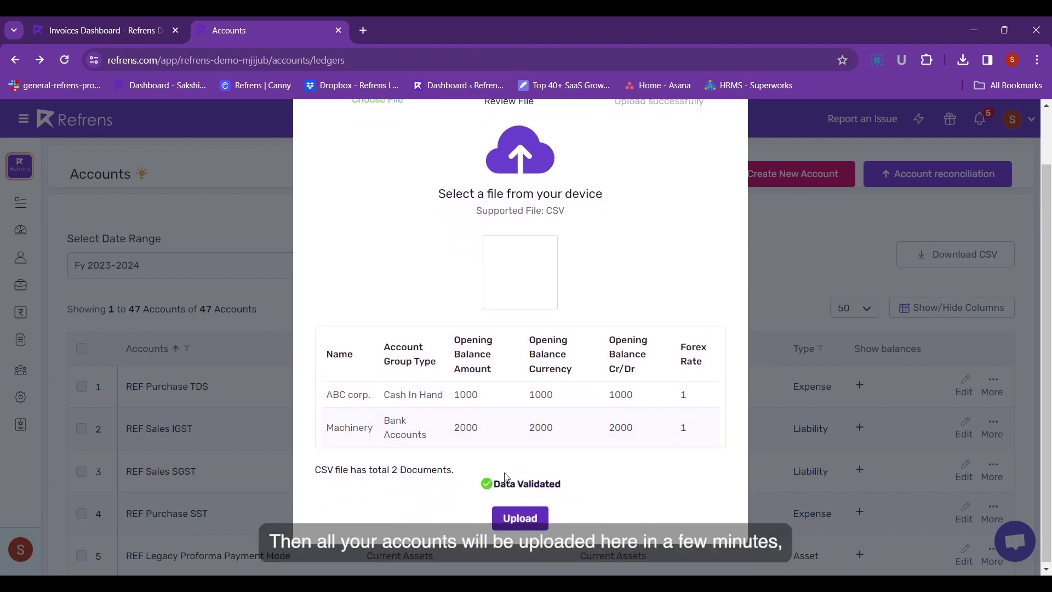
pyautogui.click(509, 517)
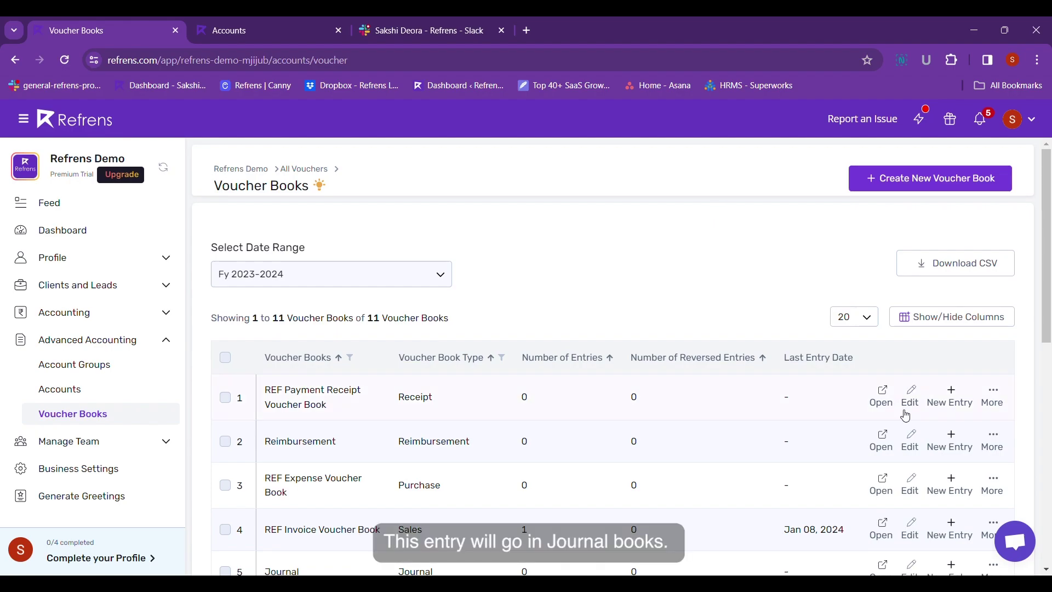
# Start a new entry in the Journal voucher book.
pyautogui.scroll(-4, 905, 416)
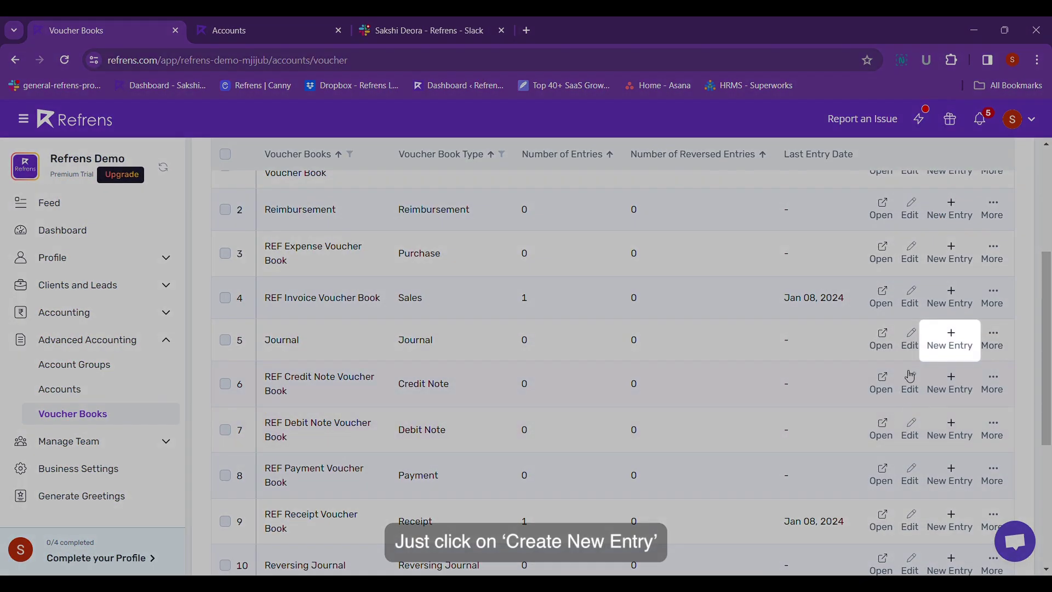
pyautogui.click(950, 339)
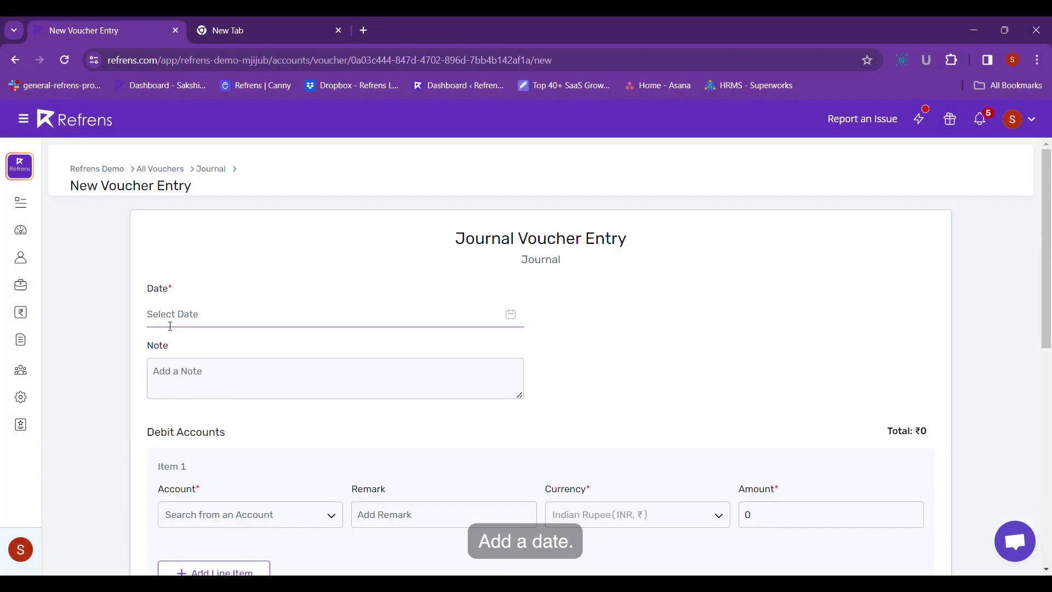
pyautogui.click(170, 327)
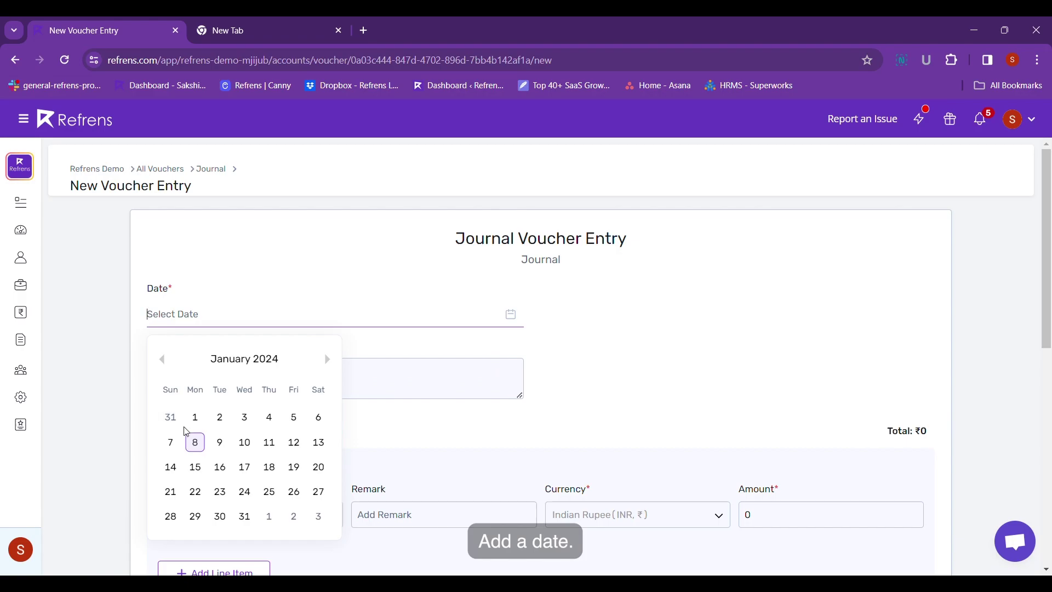
# Post a Jan 08, 2024 journal 'Machinery Purchase with Cash': debit Machinery 1,00,000, credit REF Cash.
pyautogui.click(192, 439)
pyautogui.click(182, 379)
pyautogui.write('Machinery Purchase with Cash')
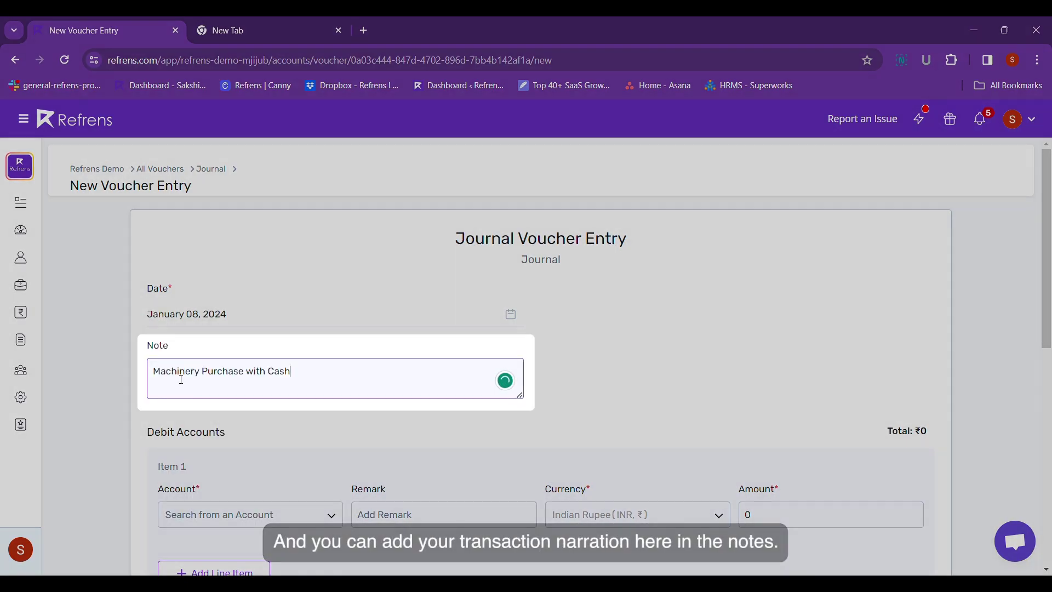
pyautogui.scroll(-2, 171, 430)
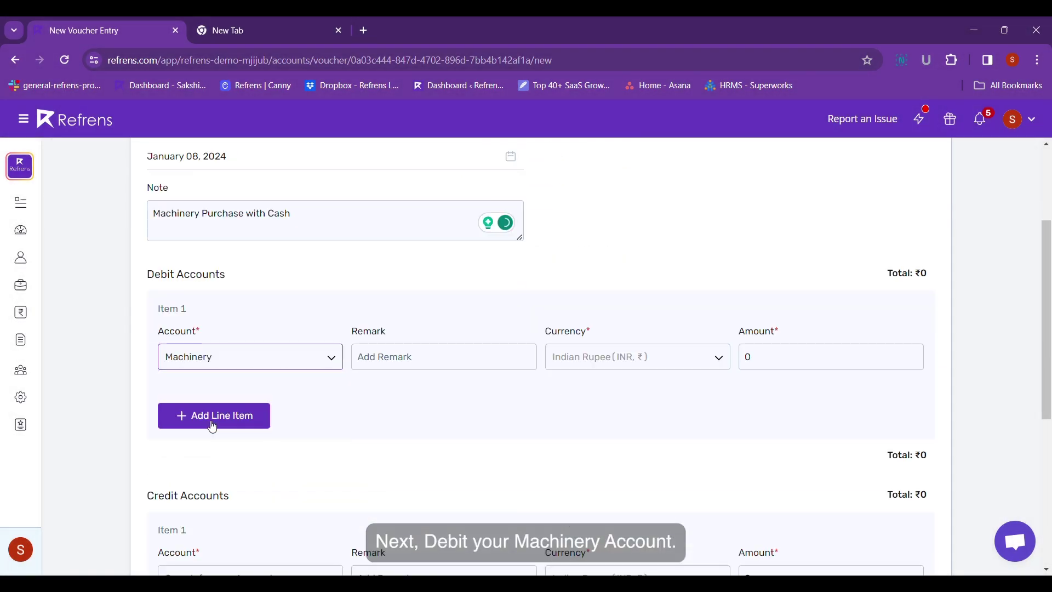
pyautogui.click(779, 359)
pyautogui.write('1,00,000')
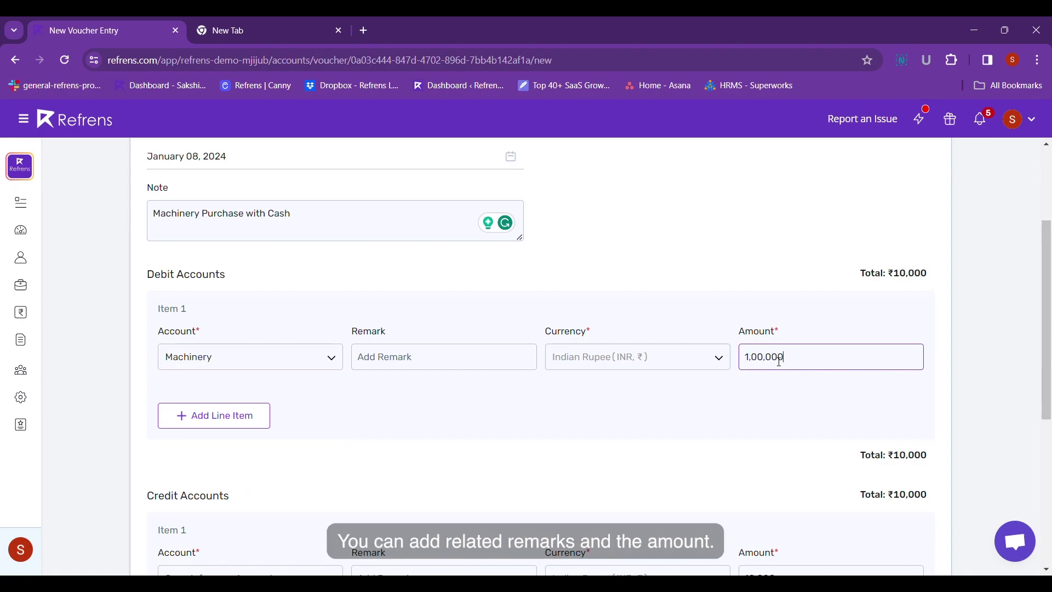
pyautogui.scroll(-2, 778, 361)
pyautogui.scroll(-1, 776, 361)
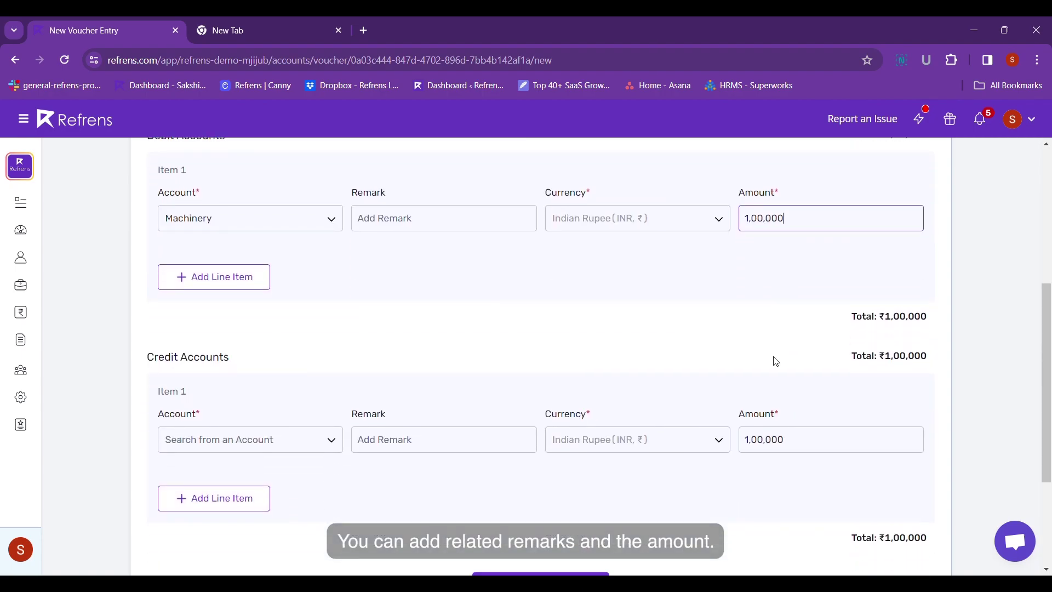
pyautogui.click(291, 436)
pyautogui.write('cas')
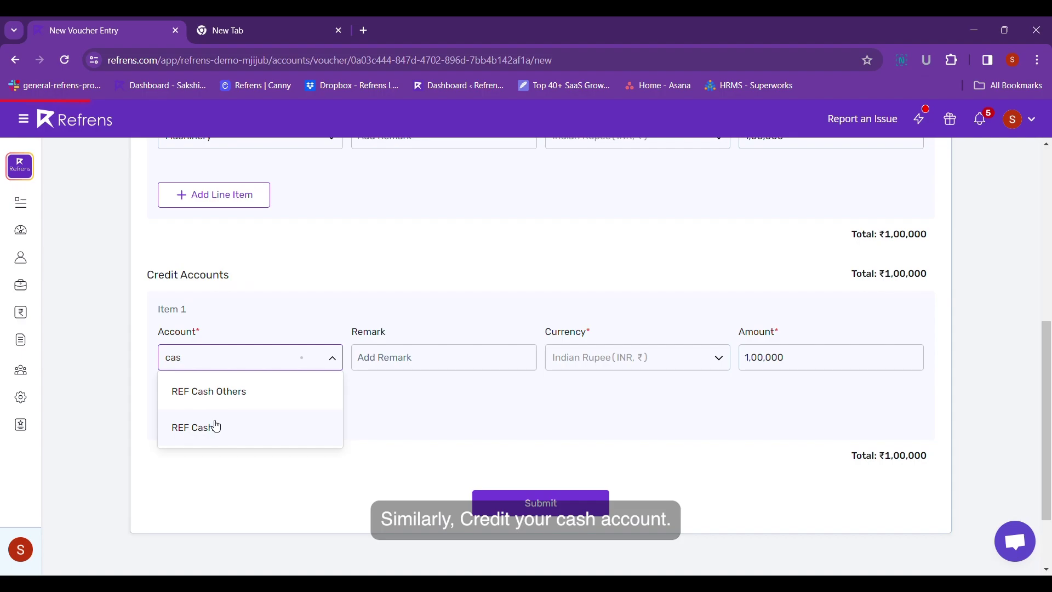
pyautogui.click(217, 427)
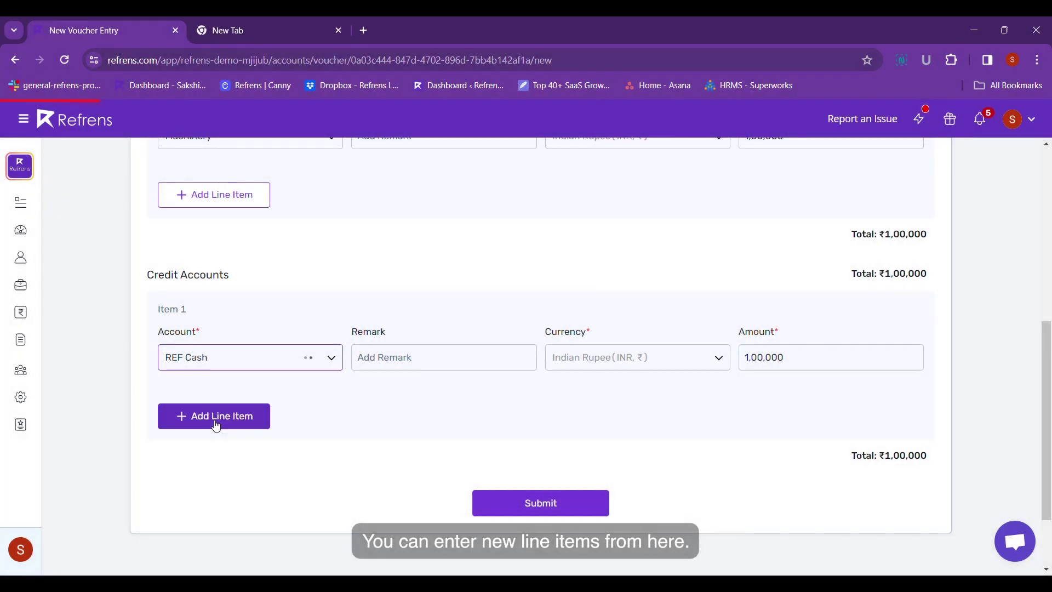
pyautogui.click(552, 503)
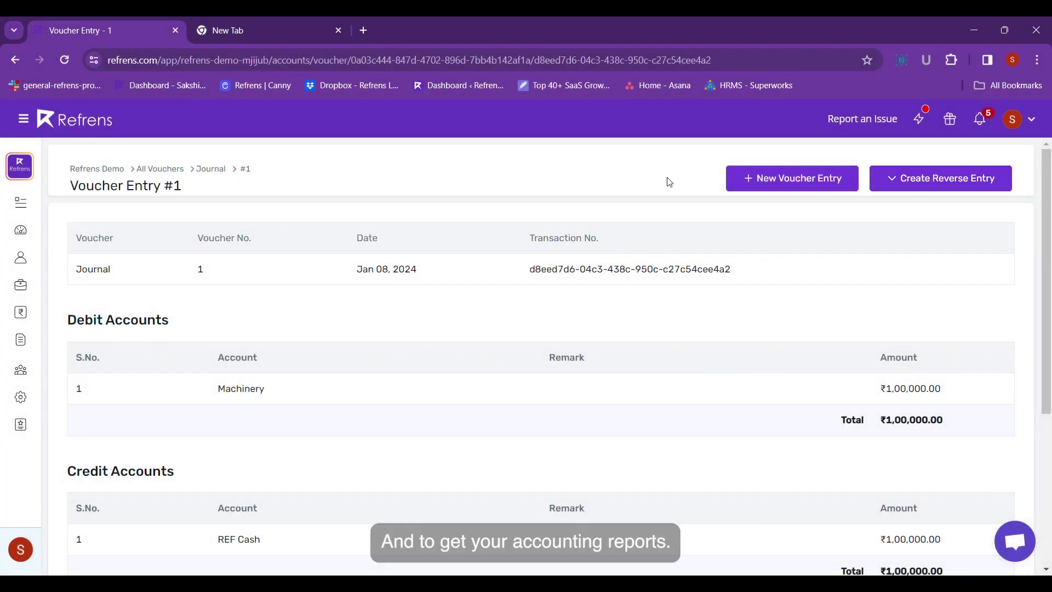
# Open the Accounting Reports page from the Accounting section.
pyautogui.moveTo(33, 328)
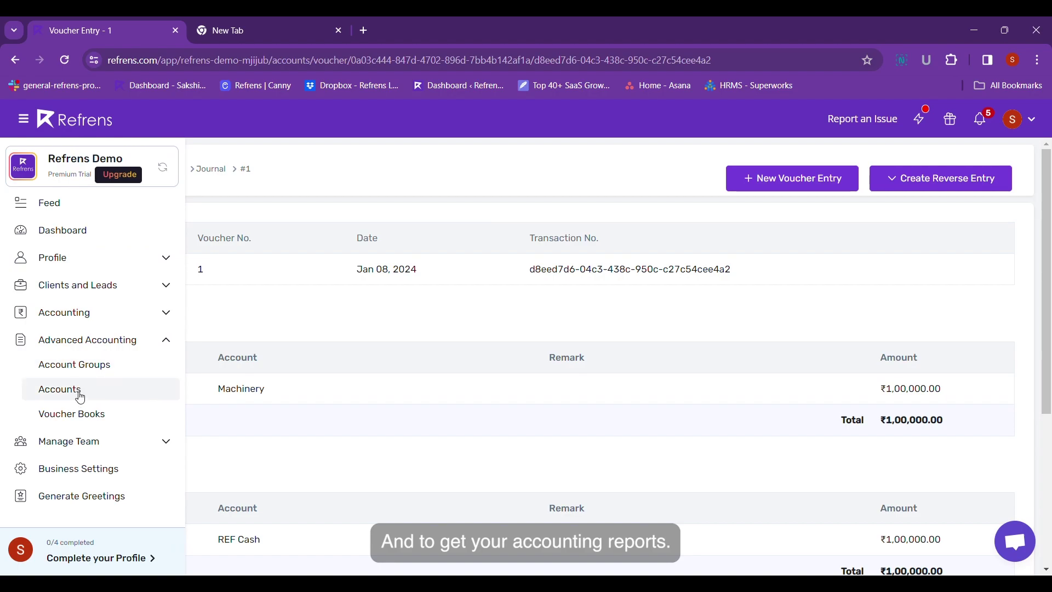
pyautogui.click(106, 324)
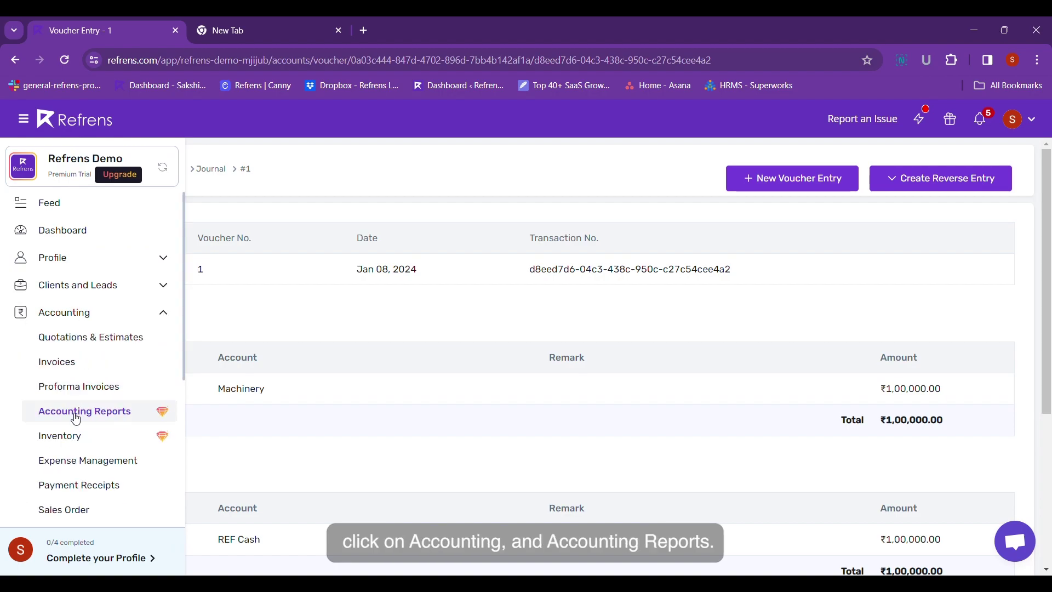
pyautogui.click(75, 419)
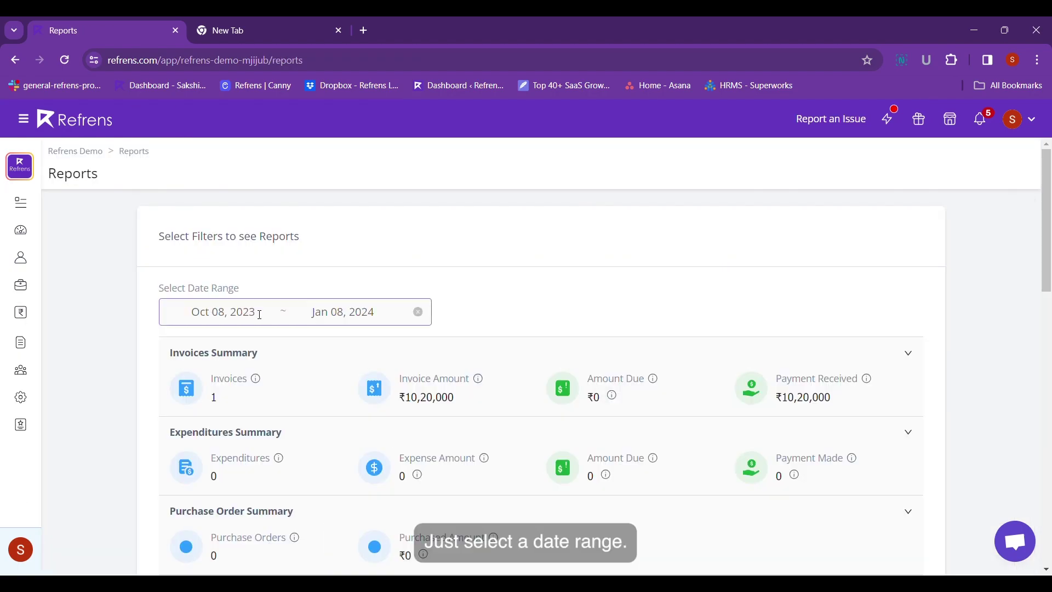
# Set the report range to Oct 08, 2023 – Jan 08, 2024 and browse the report lists.
pyautogui.click(361, 313)
pyautogui.click(392, 404)
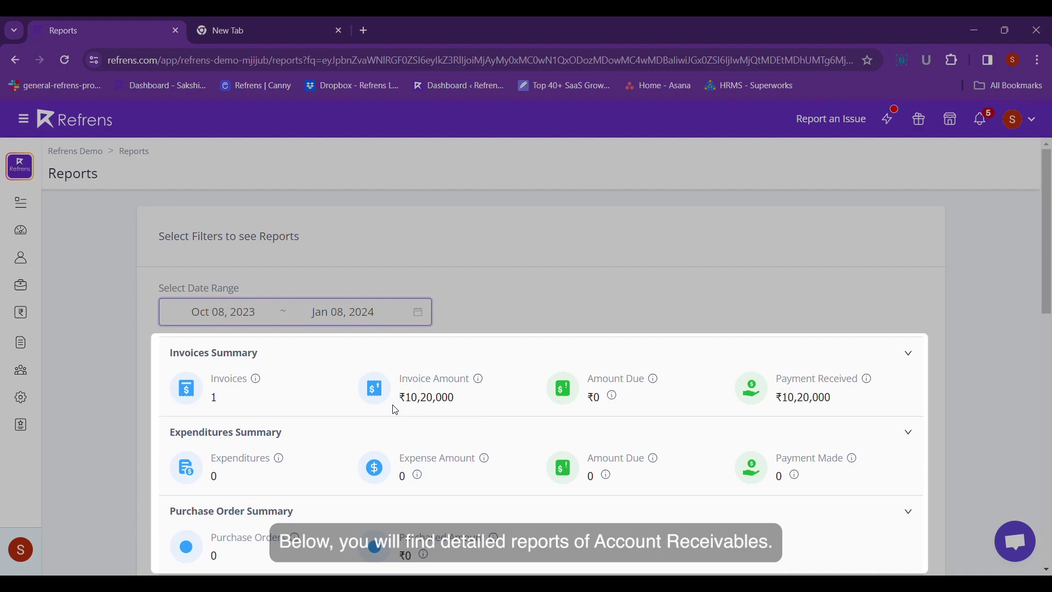
pyautogui.scroll(-4, 395, 410)
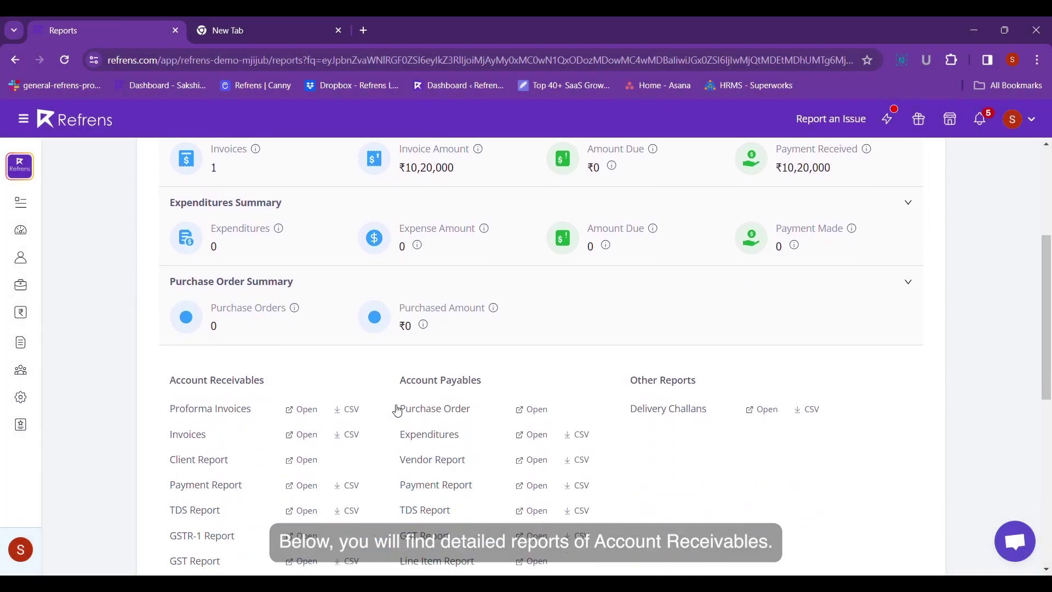
pyautogui.scroll(-4, 395, 410)
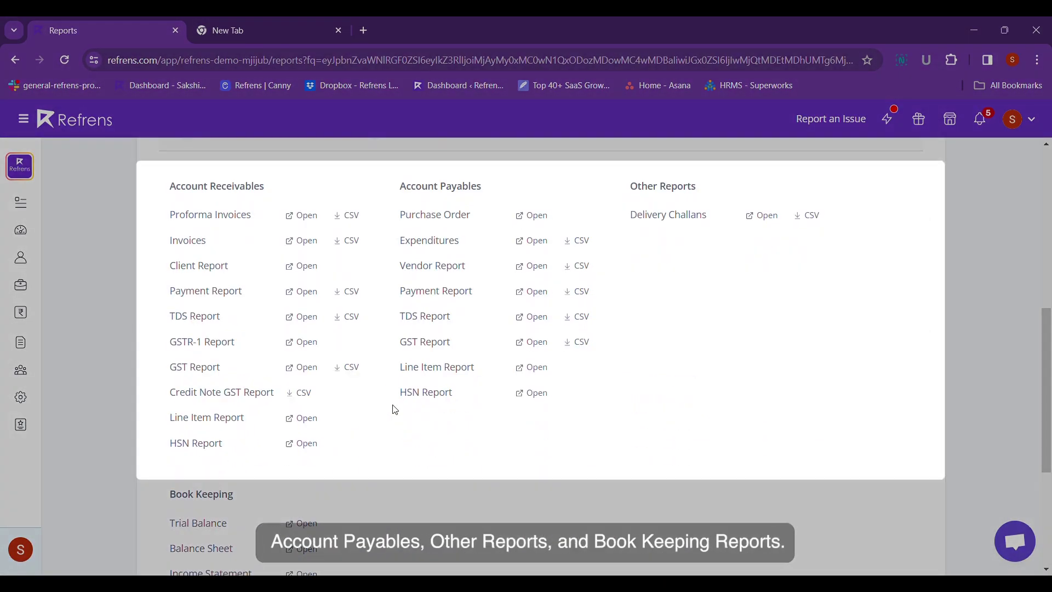
pyautogui.scroll(-2, 396, 410)
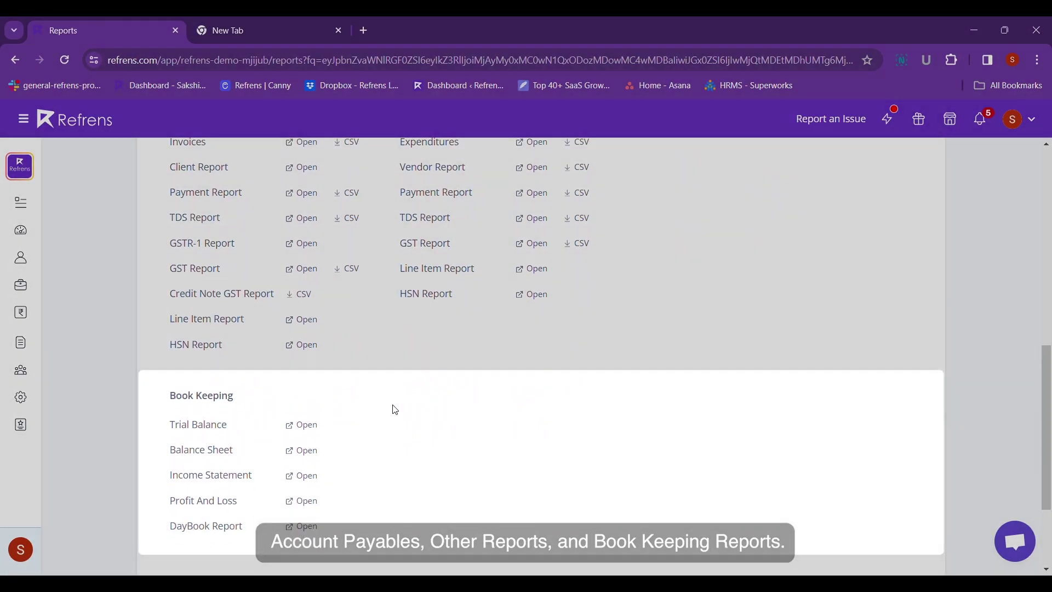